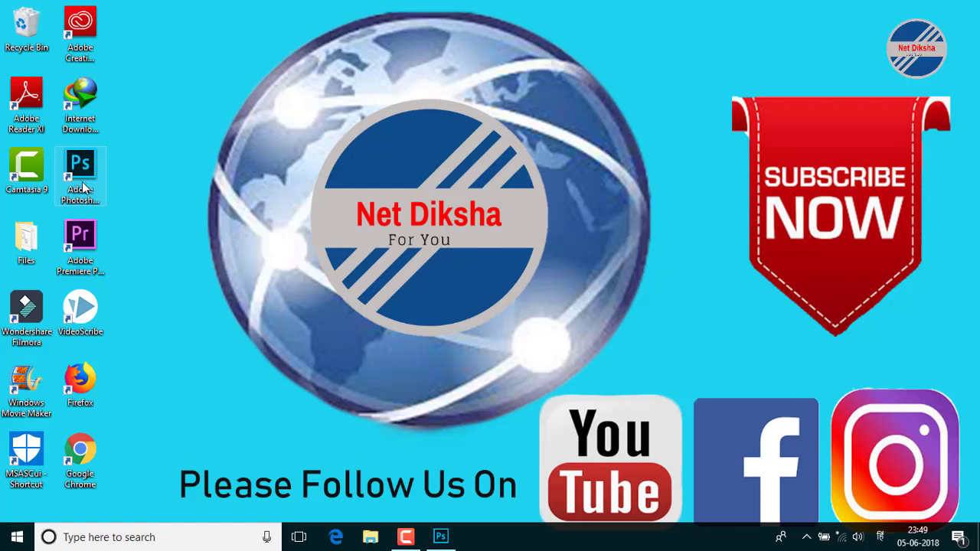
Launch Photoshop and create a new 1280×720 document named 'thub'
left_click(92, 196)
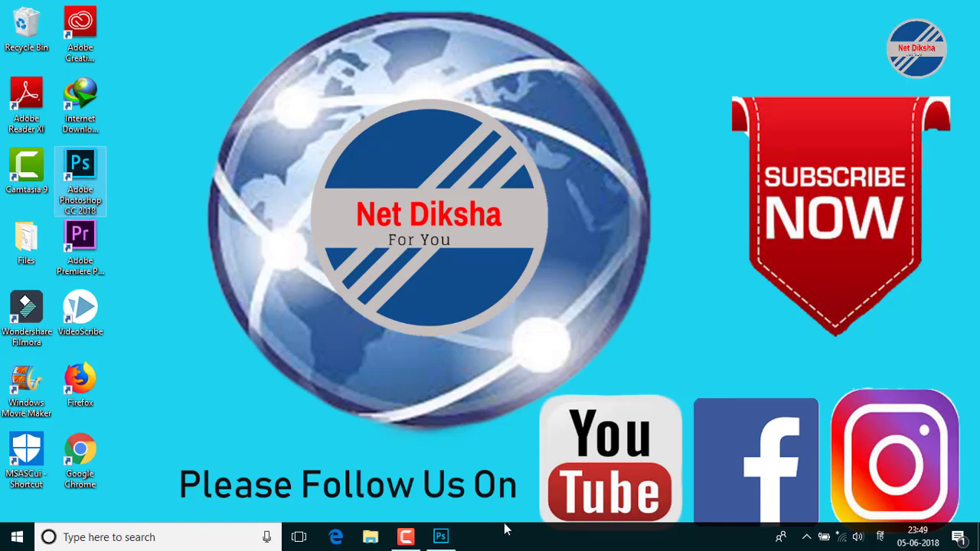
left_click(450, 536)
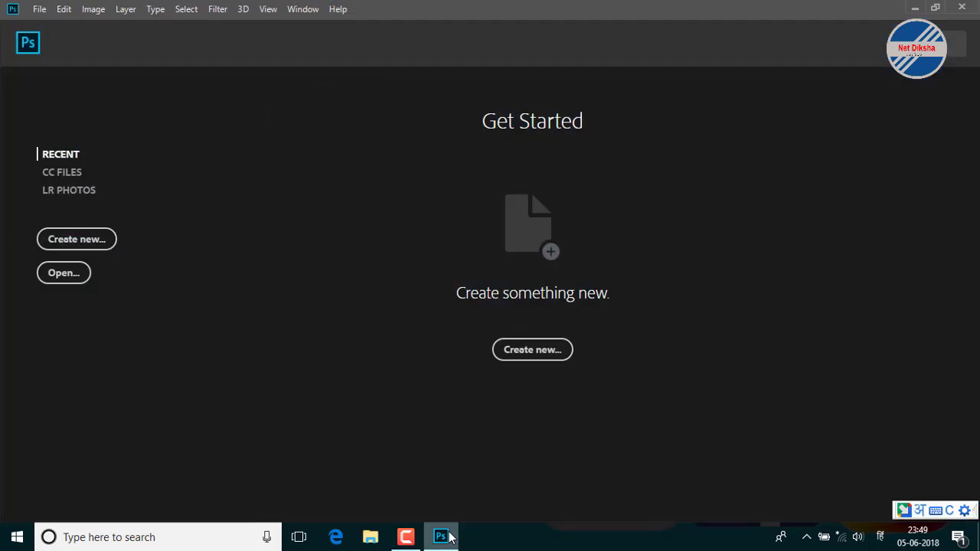
left_click(71, 240)
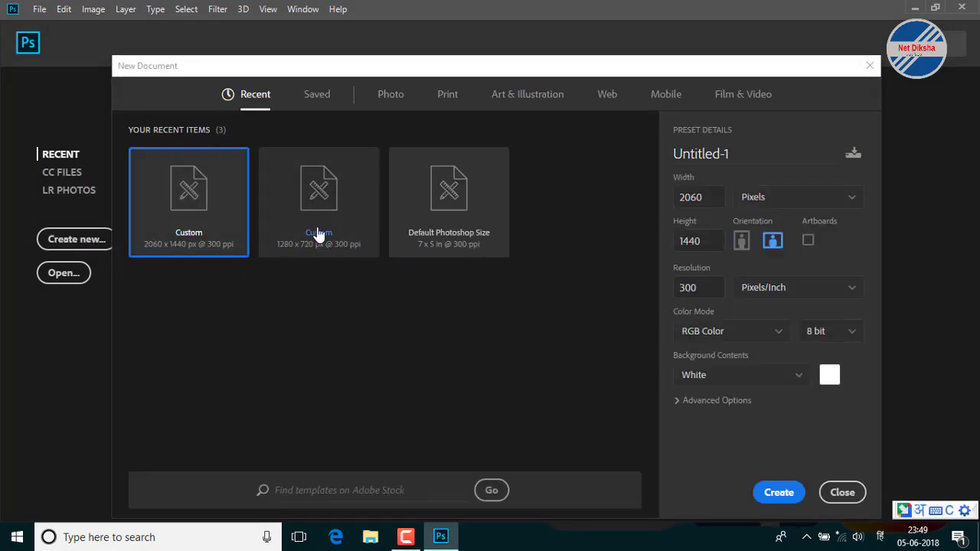
left_click(319, 233)
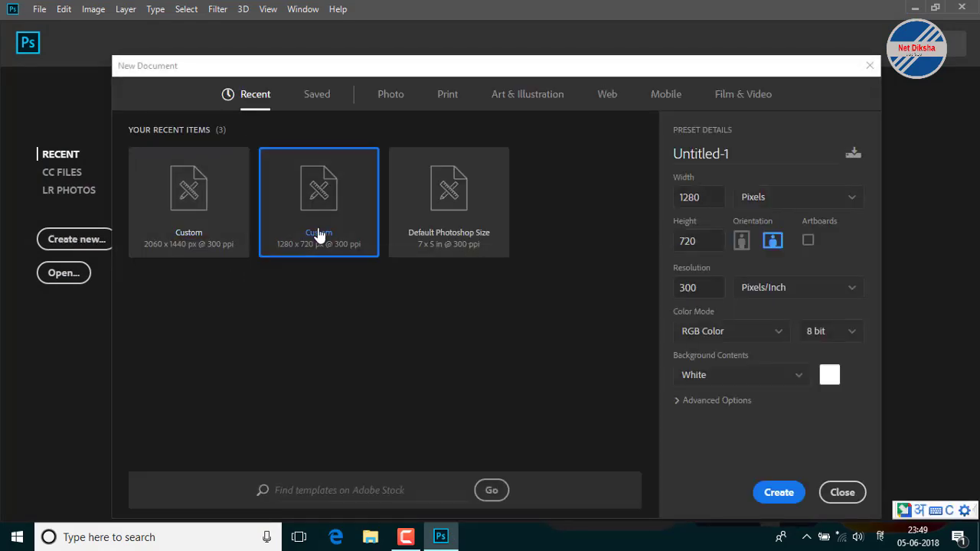
double_click(743, 153)
type("thub")
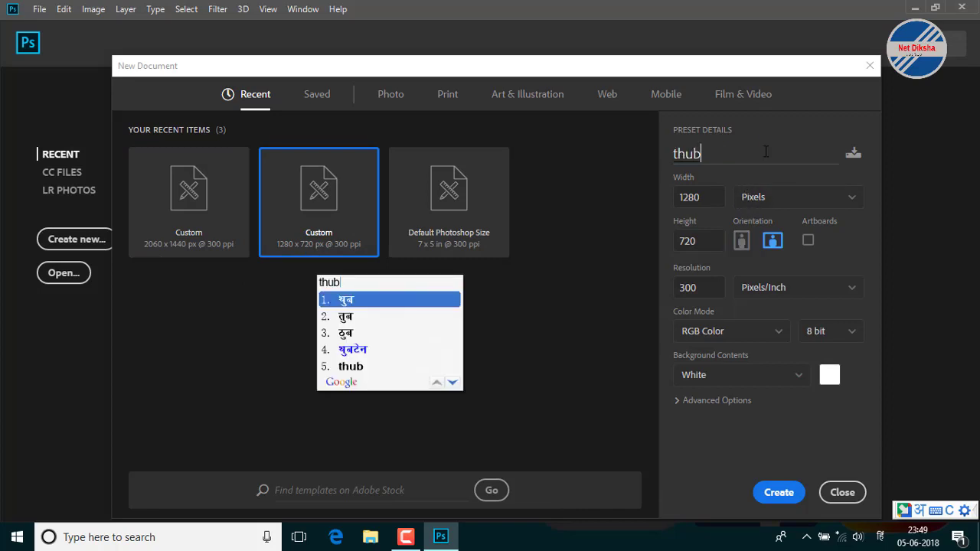
left_click(777, 496)
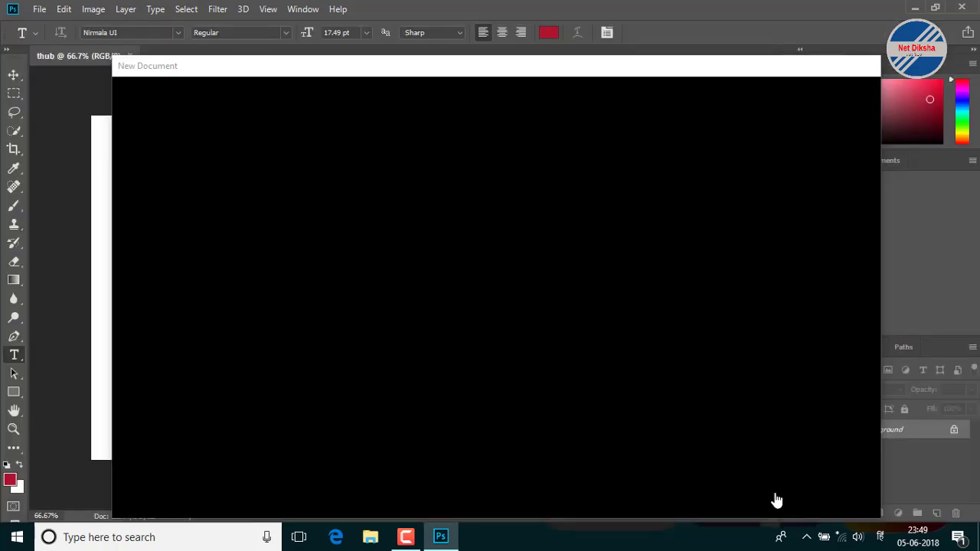
Switch the taskbar input language to Hindi
left_click(880, 537)
left_click(836, 290)
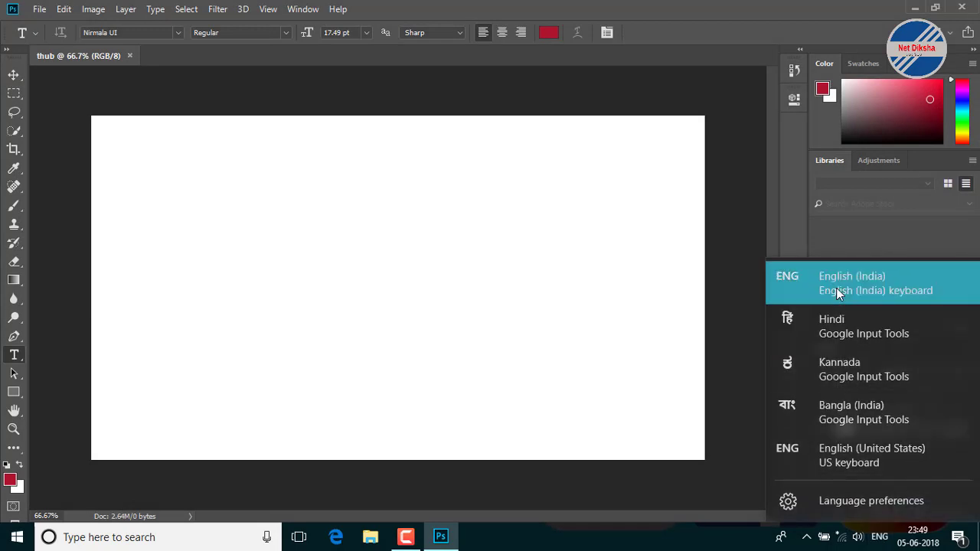
left_click(878, 537)
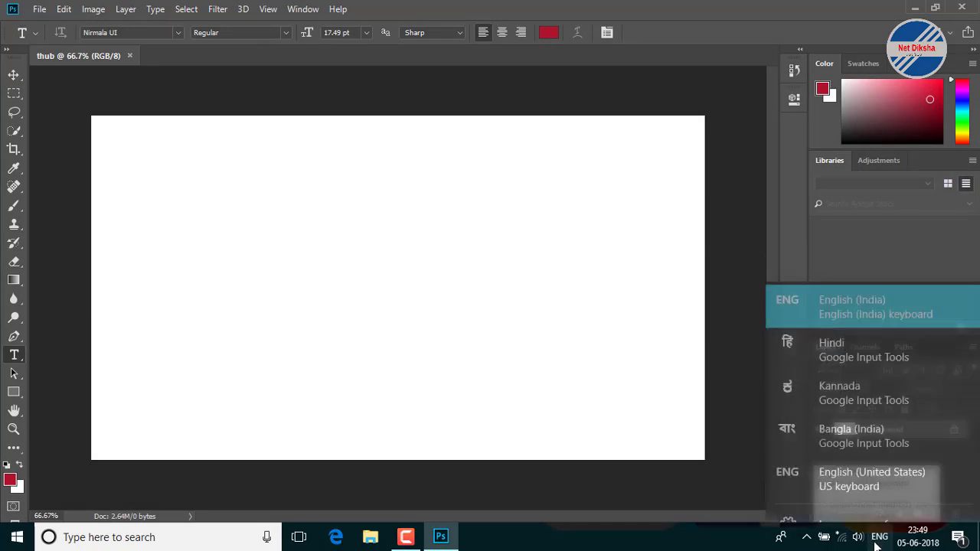
left_click(842, 321)
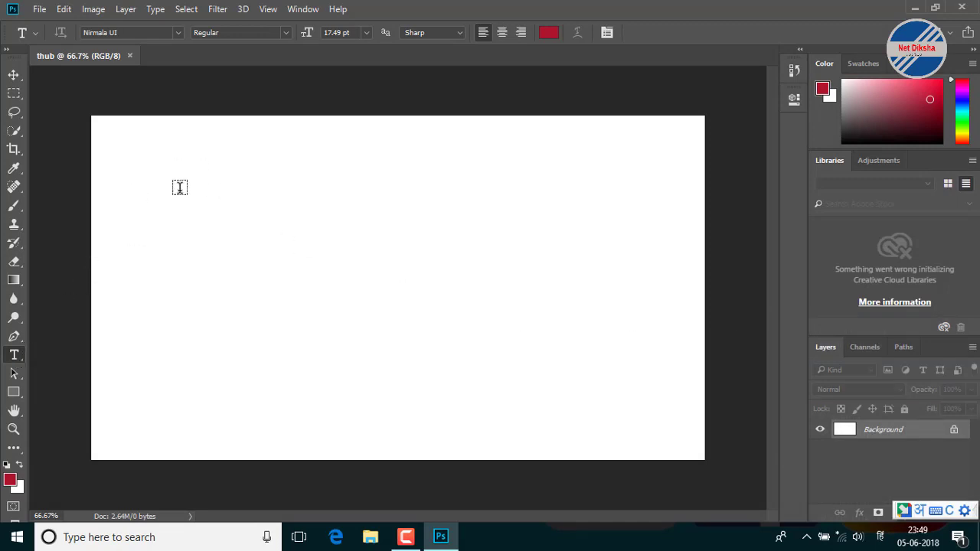
Start a text layer near the canvas's upper left and type 'hindi' for Hindi suggestions
left_click(180, 188)
type("h")
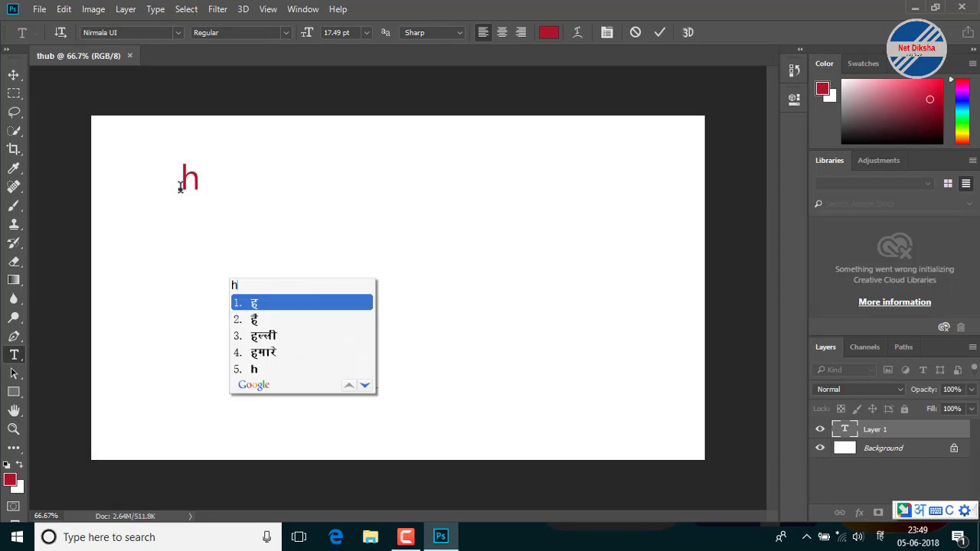
type("ind")
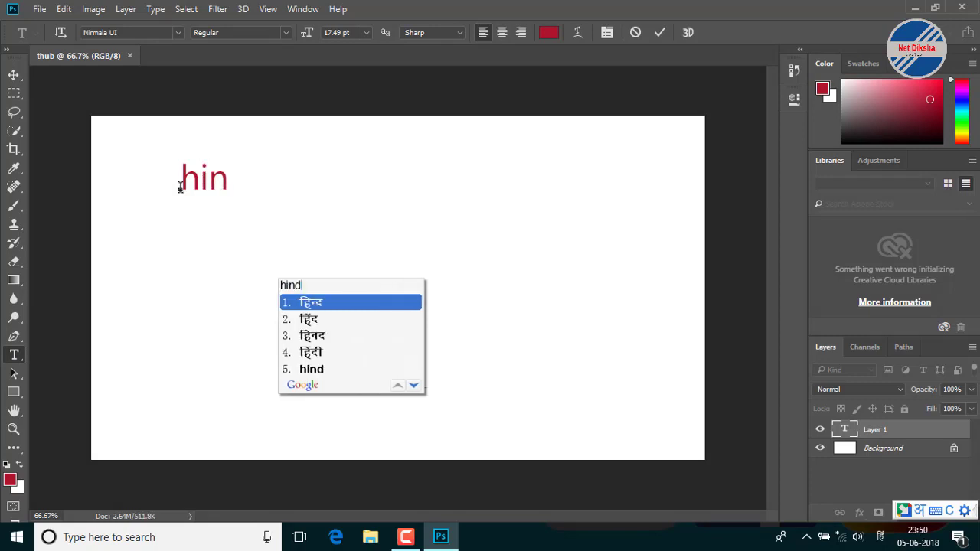
type("i")
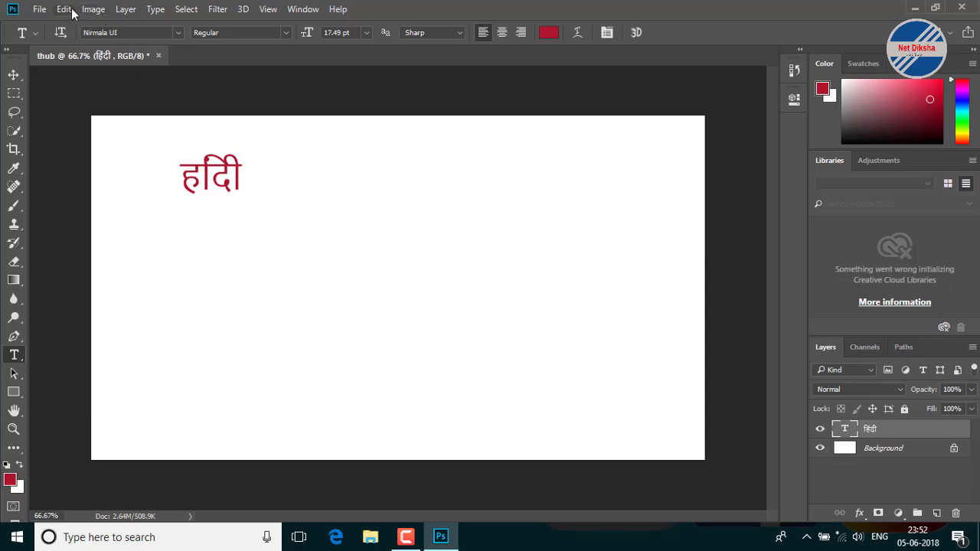
Set the Type preferences text engine to Middle Eastern and South Asian and apply
left_click(70, 10)
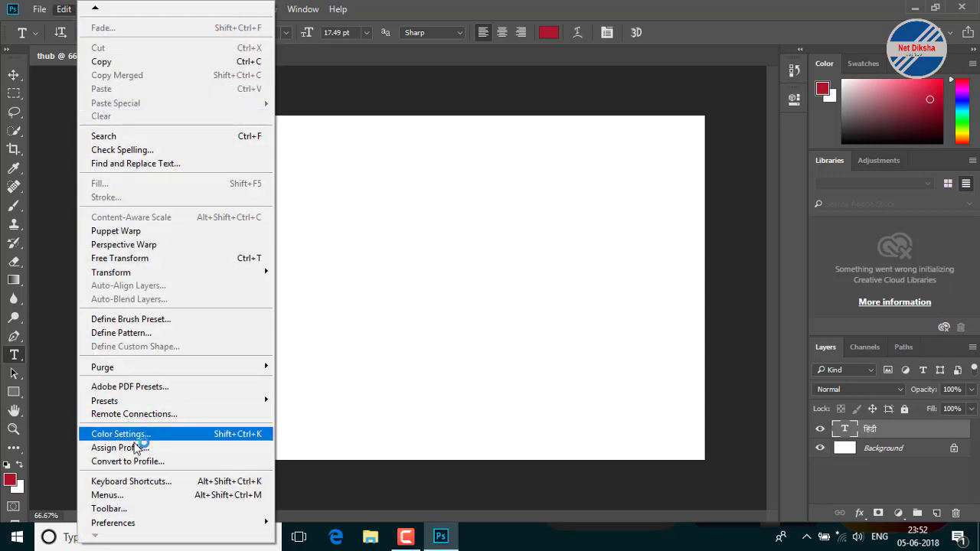
mouse_move(113, 523)
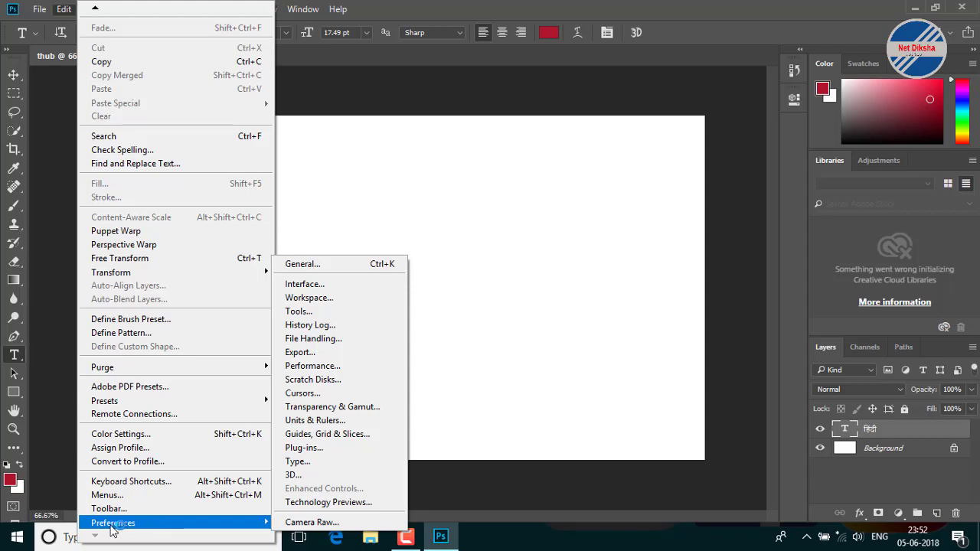
left_click(308, 462)
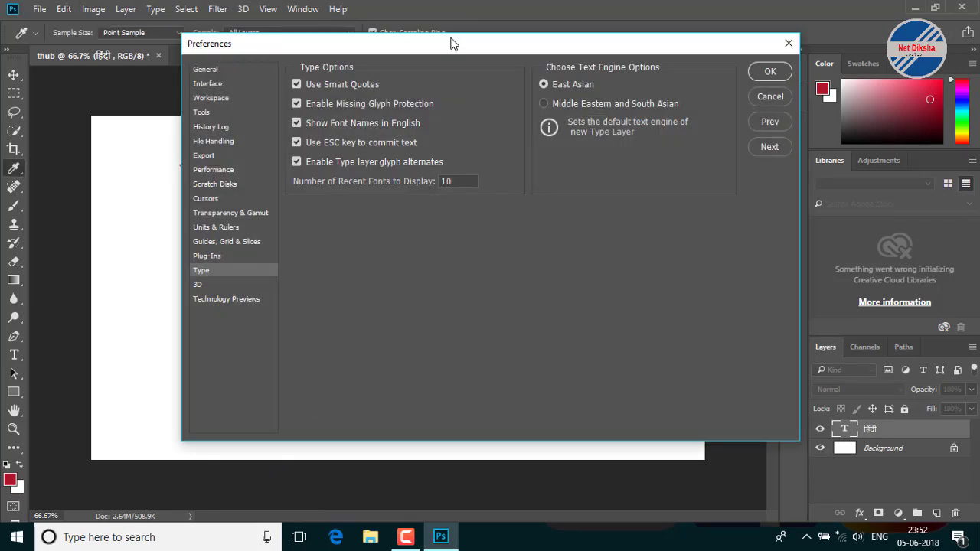
left_click_drag(451, 39, 421, 70)
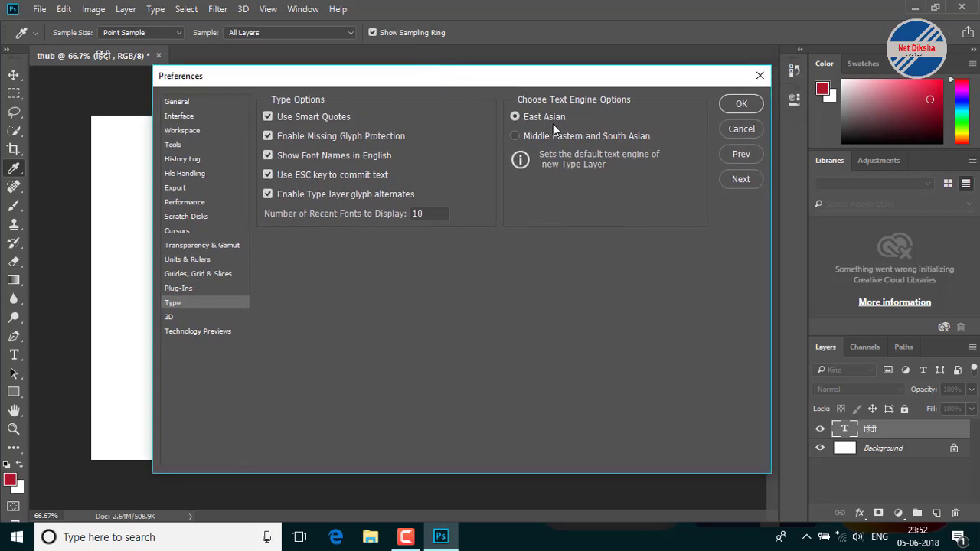
left_click(515, 136)
left_click(745, 180)
left_click(745, 180)
left_click(745, 180)
left_click(740, 103)
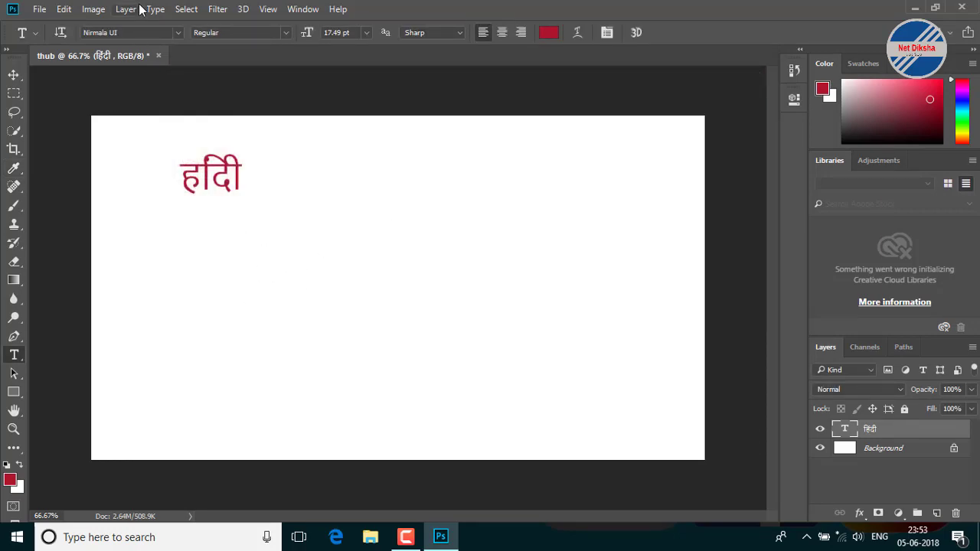
Quit Photoshop without saving changes to thub
left_click(155, 10)
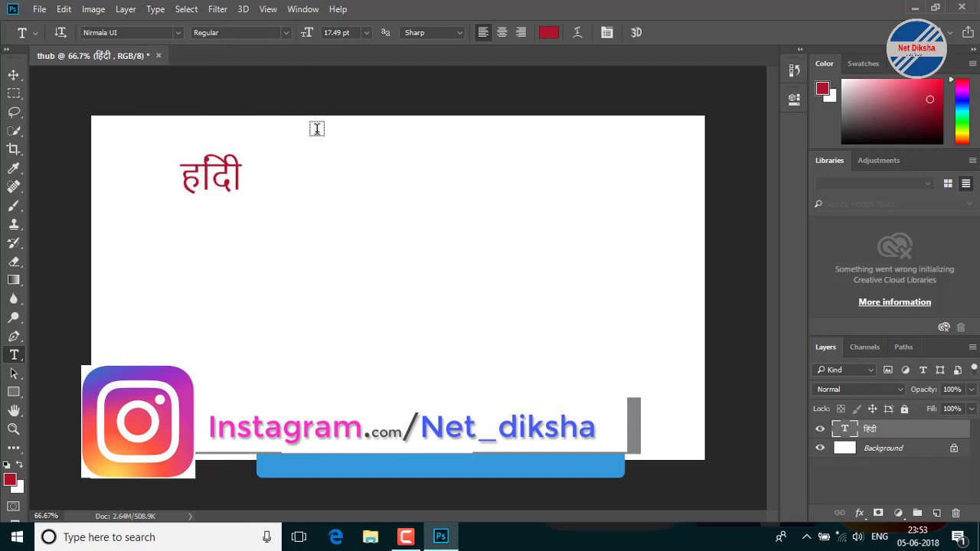
left_click(963, 7)
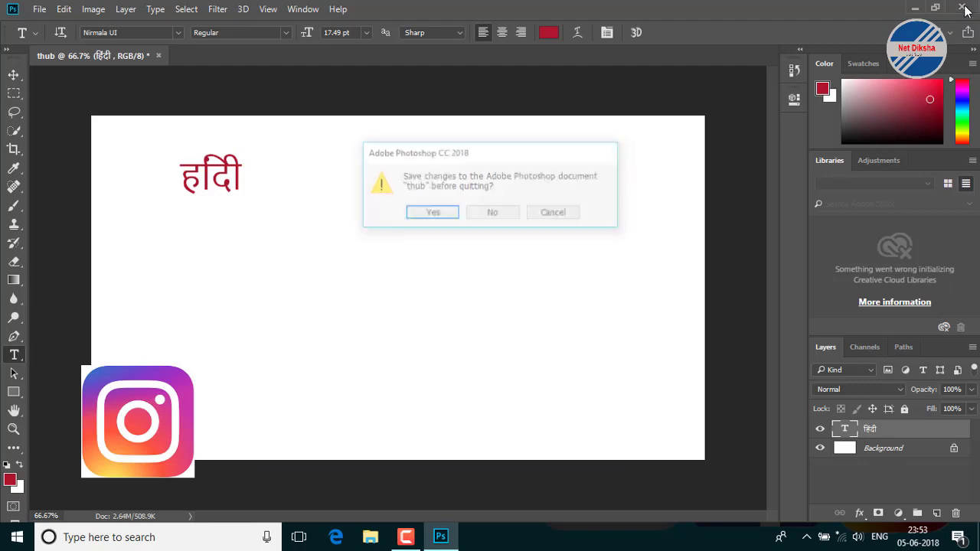
left_click(498, 209)
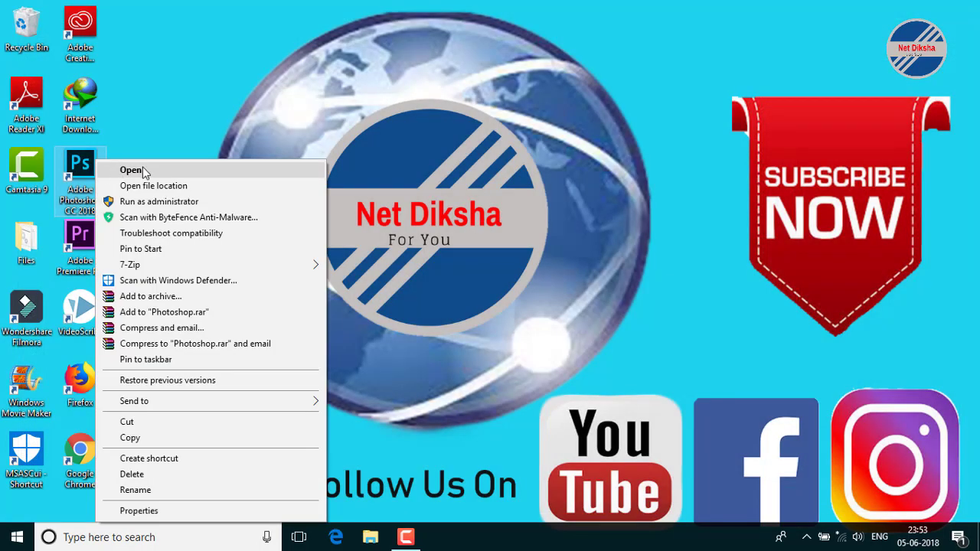
Relaunch Photoshop and create a new 1280×720 document
left_click(143, 169)
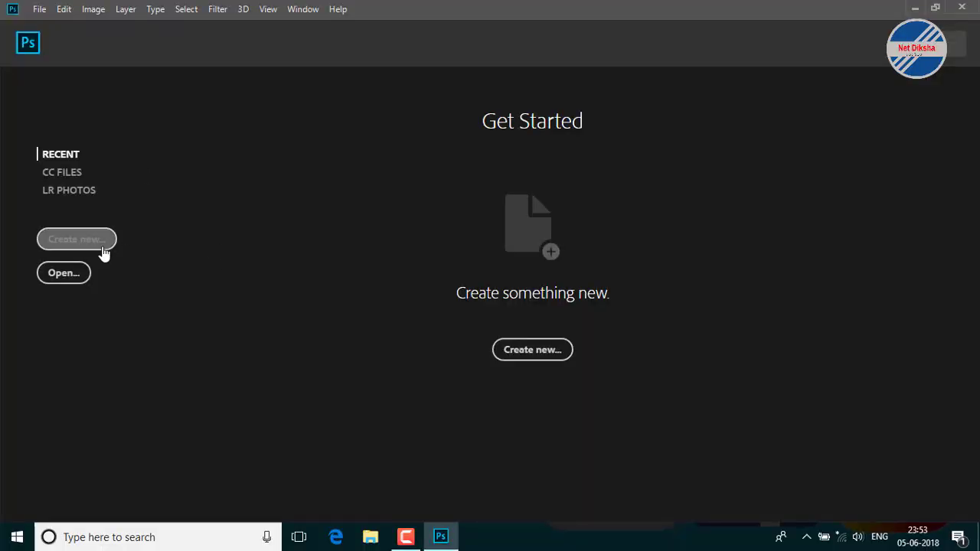
left_click(102, 242)
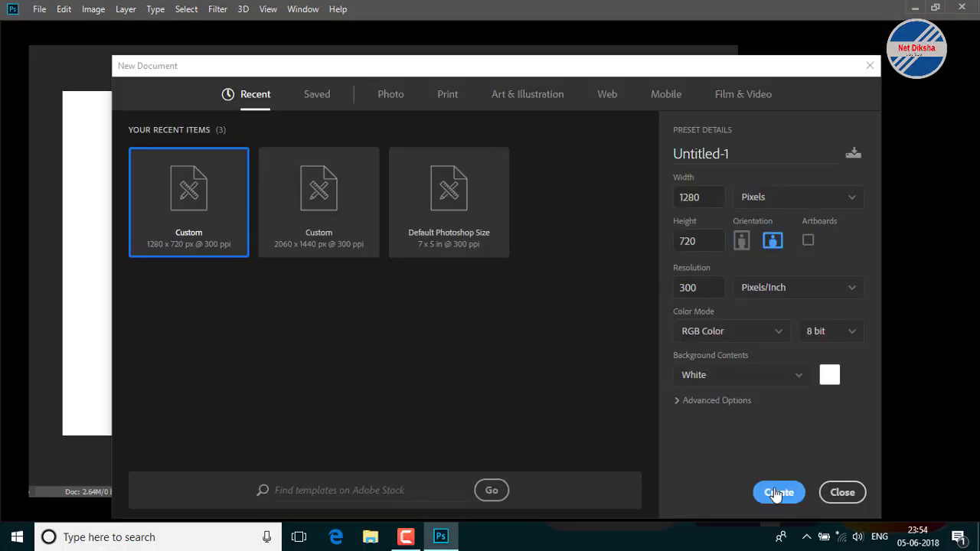
left_click(777, 493)
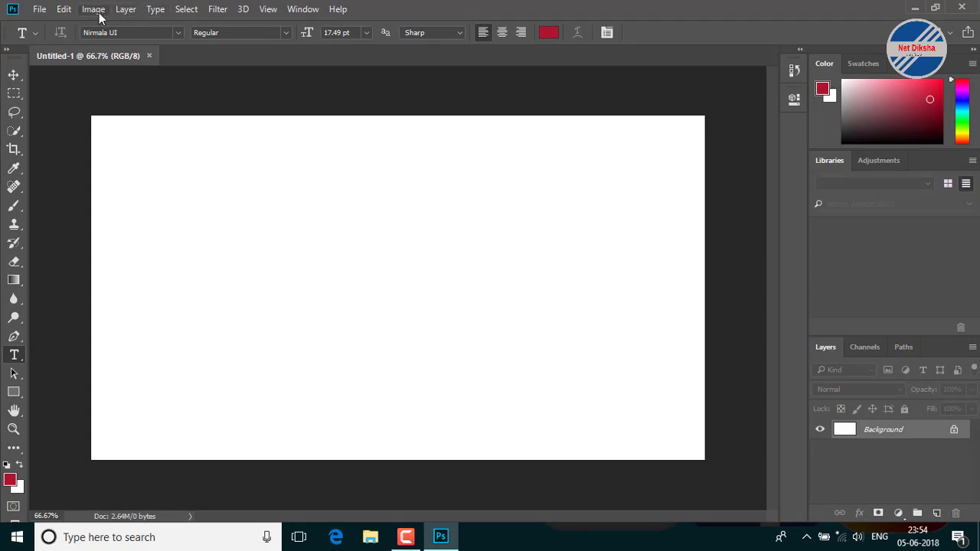
Enable Type > Language Options > Middle Eastern Features and set the input language to Hindi
left_click(157, 11)
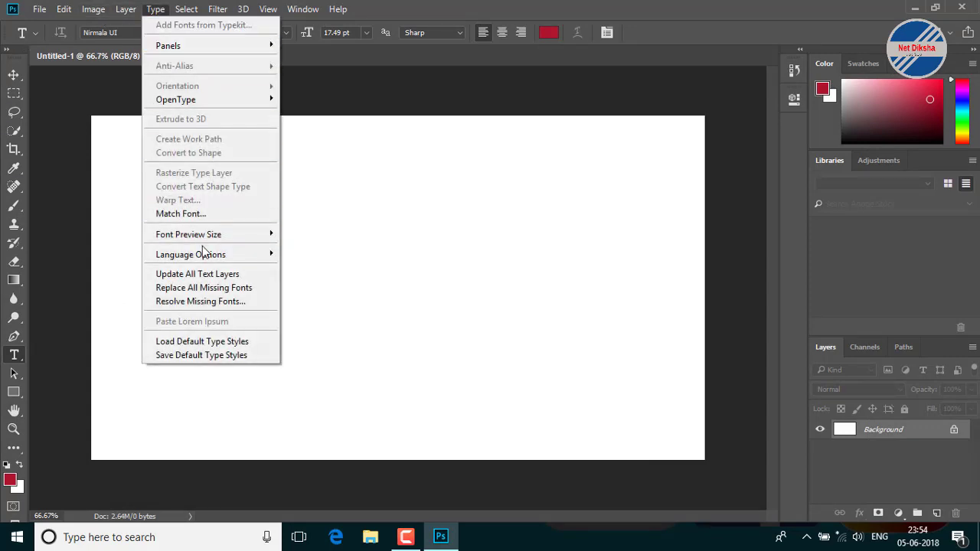
mouse_move(191, 254)
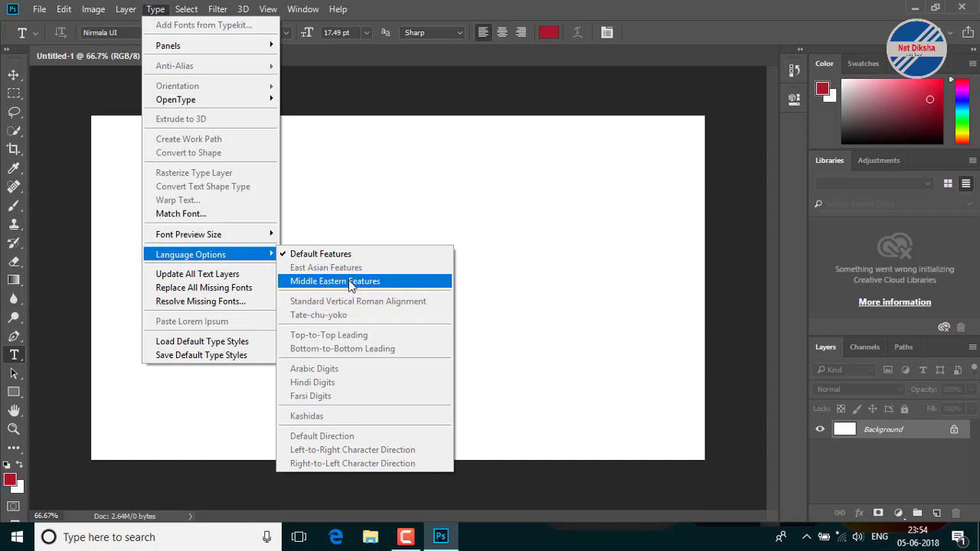
left_click(350, 282)
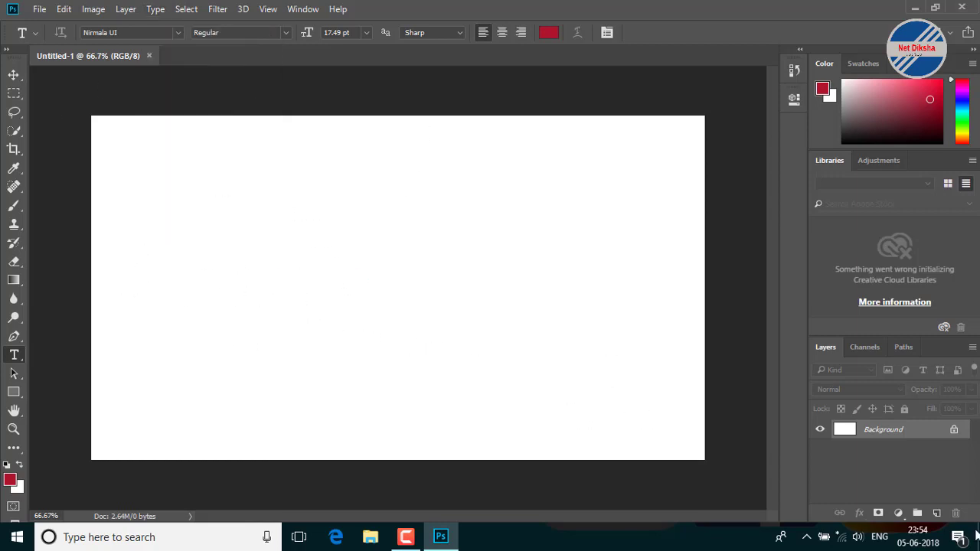
left_click(882, 538)
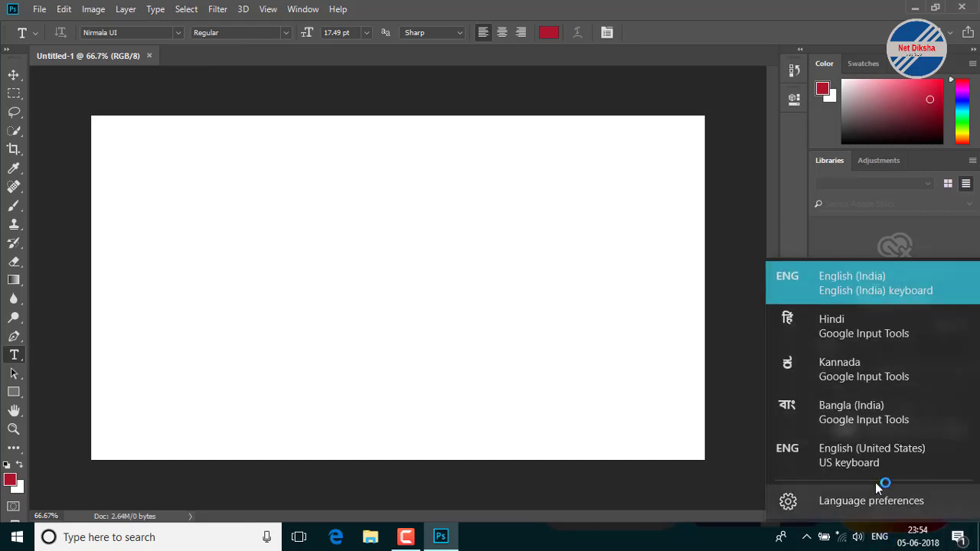
left_click(856, 337)
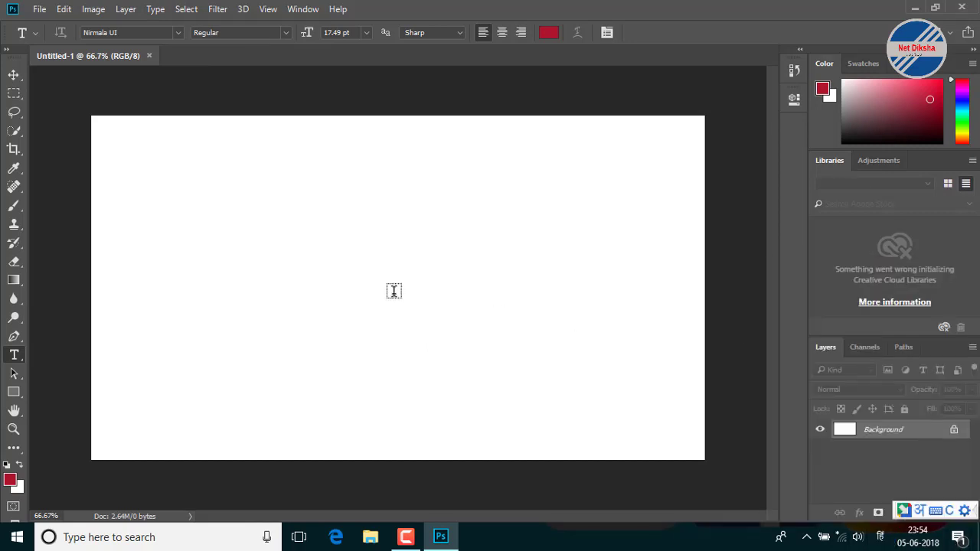
Click the canvas, type 'hindi' and accept the suggestion to place हिंदी
left_click(188, 212)
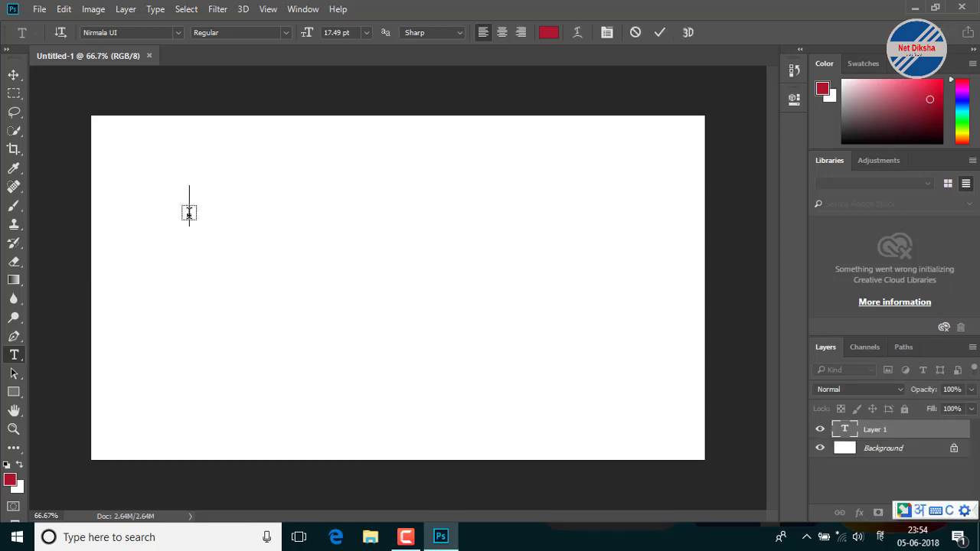
type("hind")
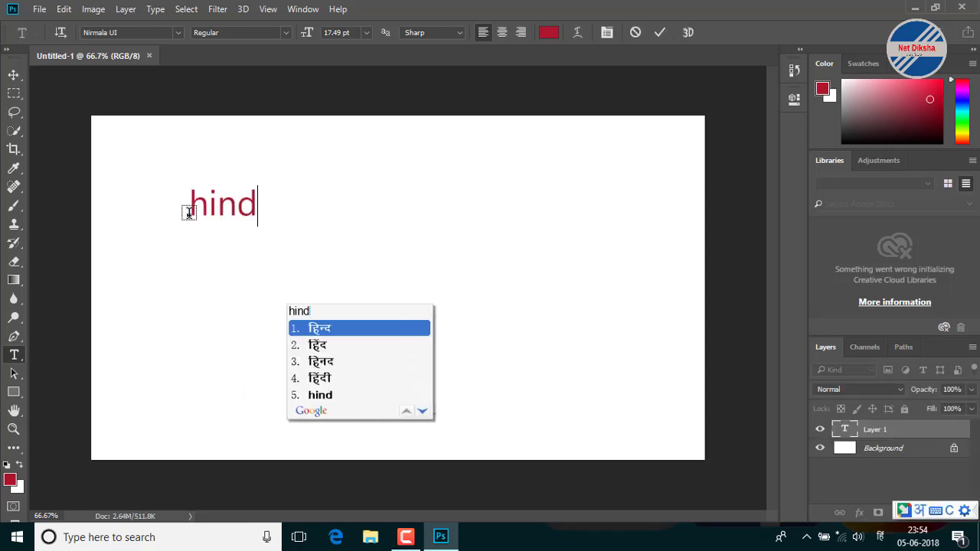
type("i")
key("space")
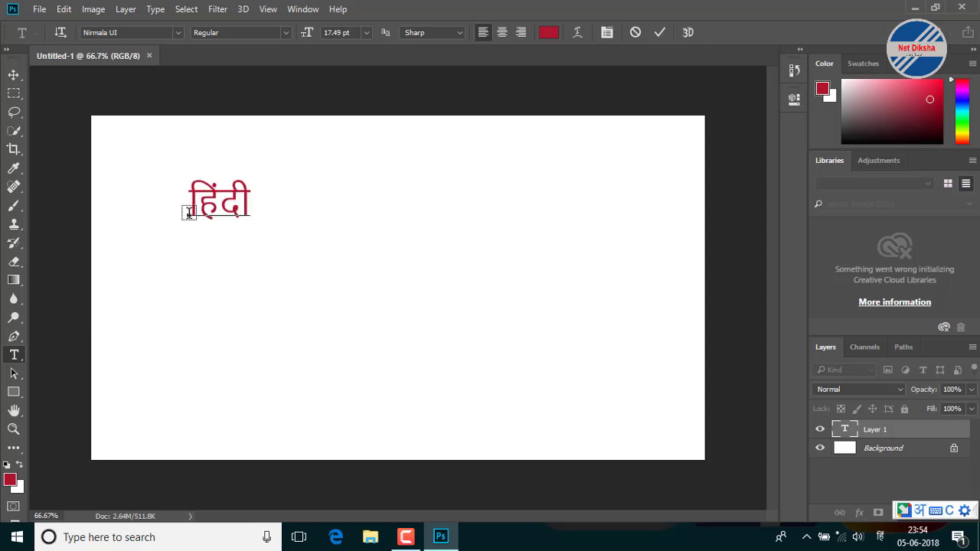